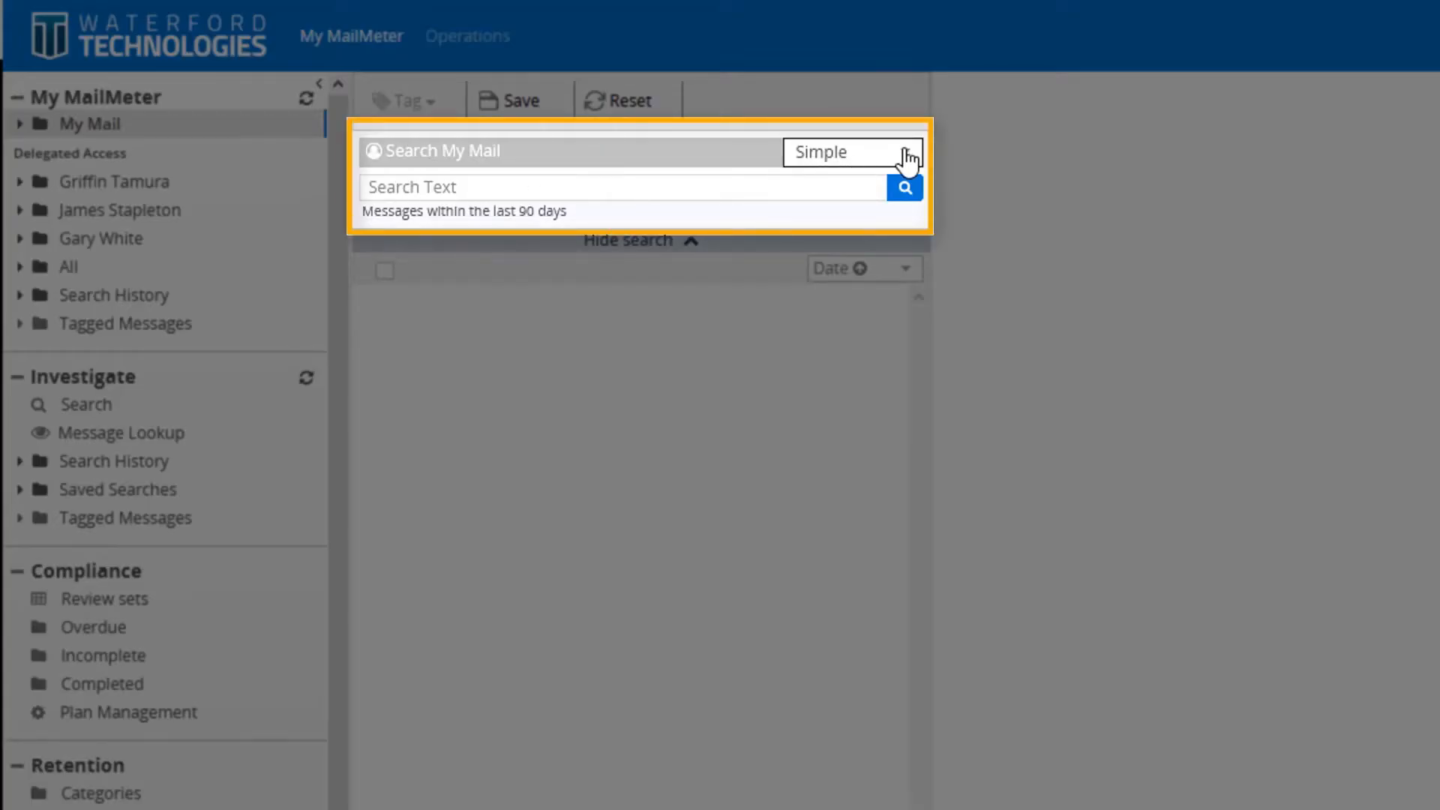
Step: Switch the search mode from Simple to Advanced and run a blank search returning 17,665 messages
{"action": "left_click", "coordinate": [904, 152]}
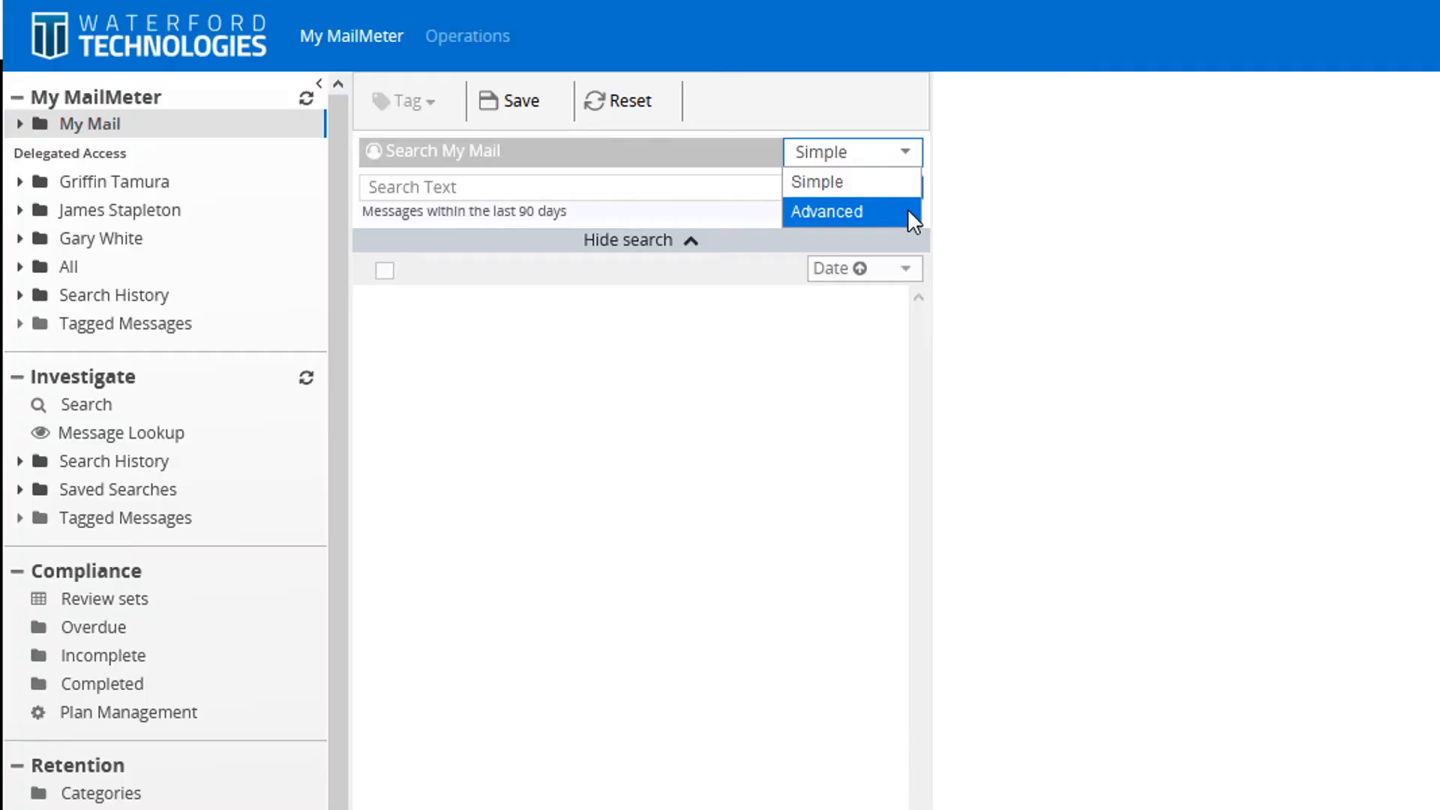
{"action": "left_click", "coordinate": [911, 216]}
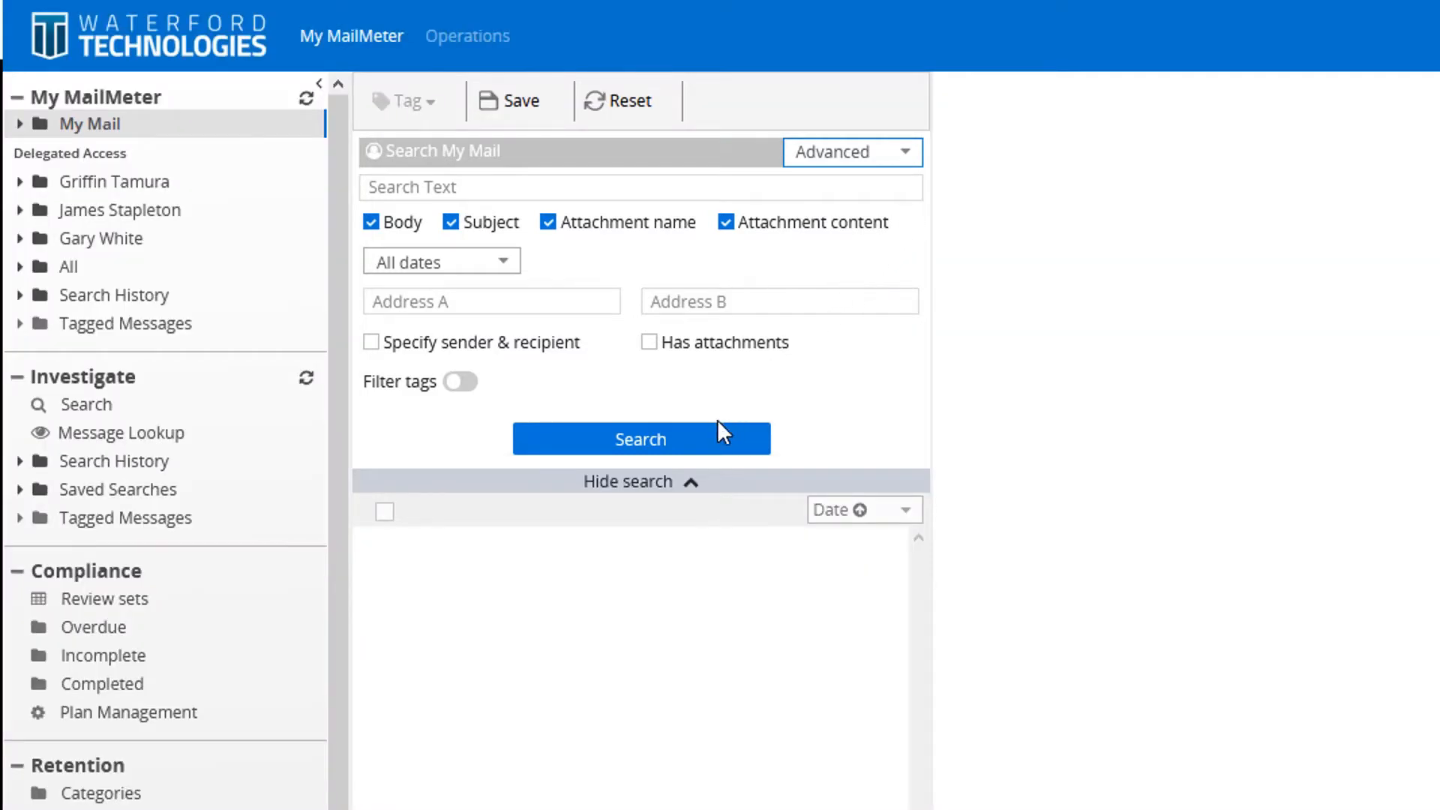
{"action": "left_click", "coordinate": [711, 442]}
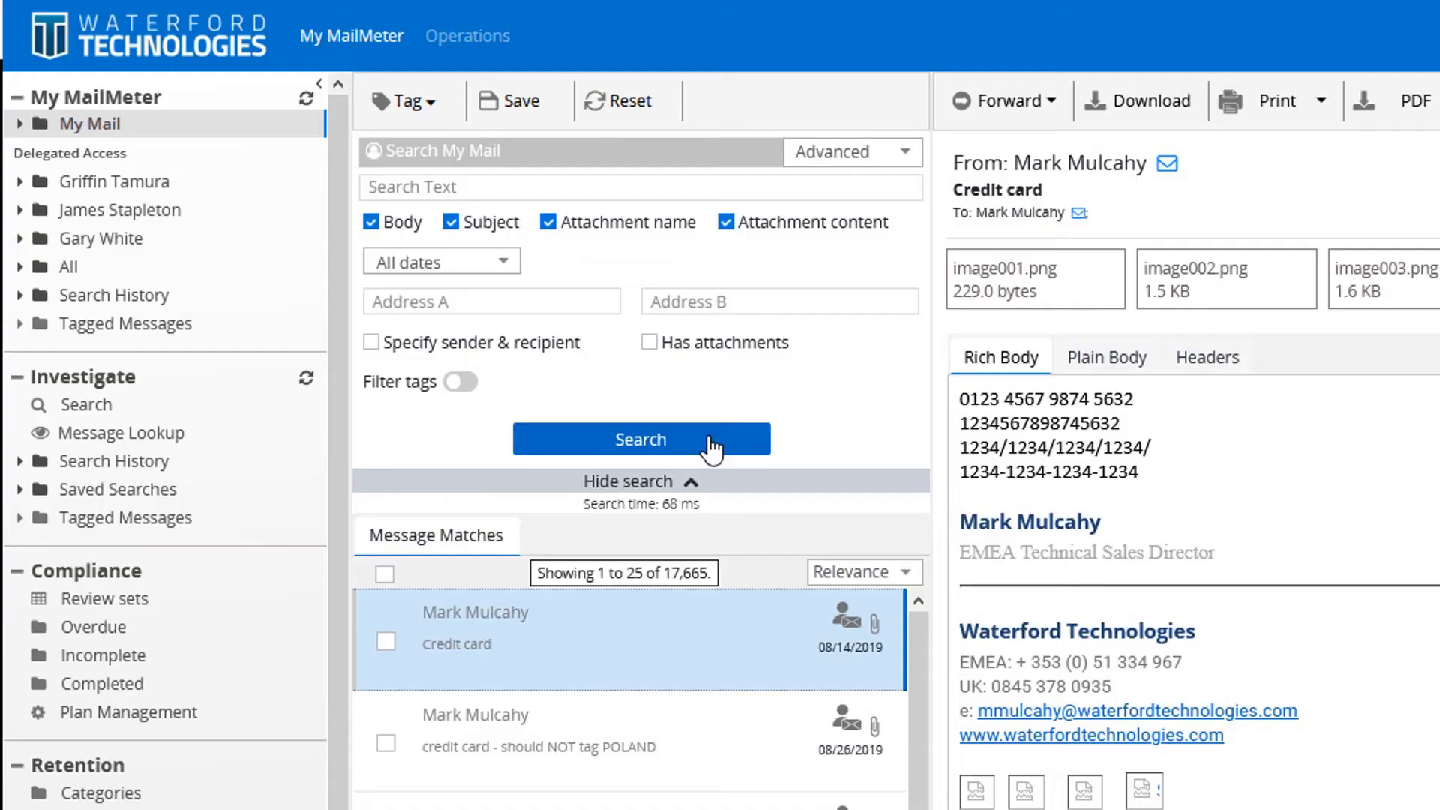
Step: Search the archive for 'Demo', narrowing results to 2,214 messages
{"action": "left_click", "coordinate": [586, 187]}
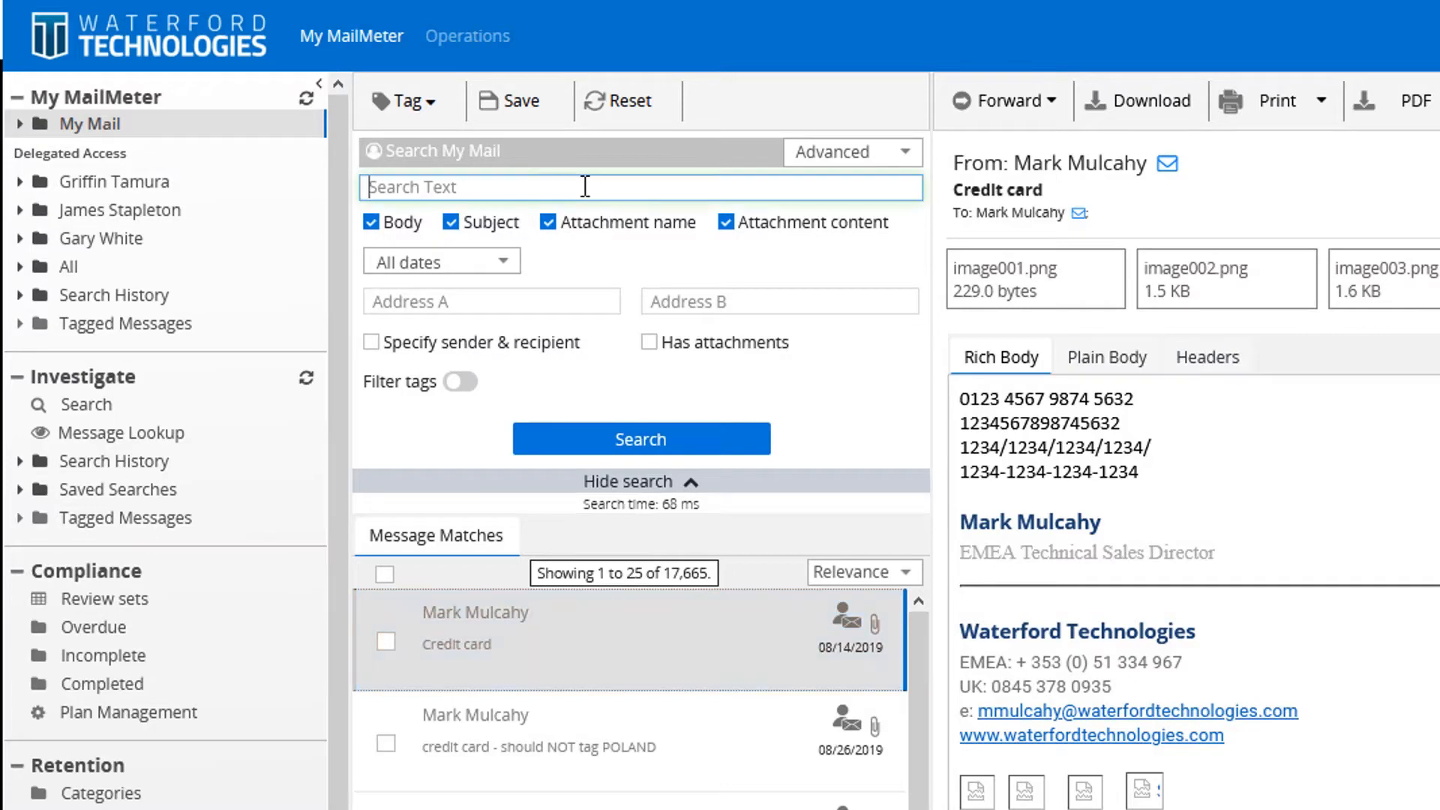
{"action": "type", "text": "Demo"}
{"action": "left_click", "coordinate": [700, 442]}
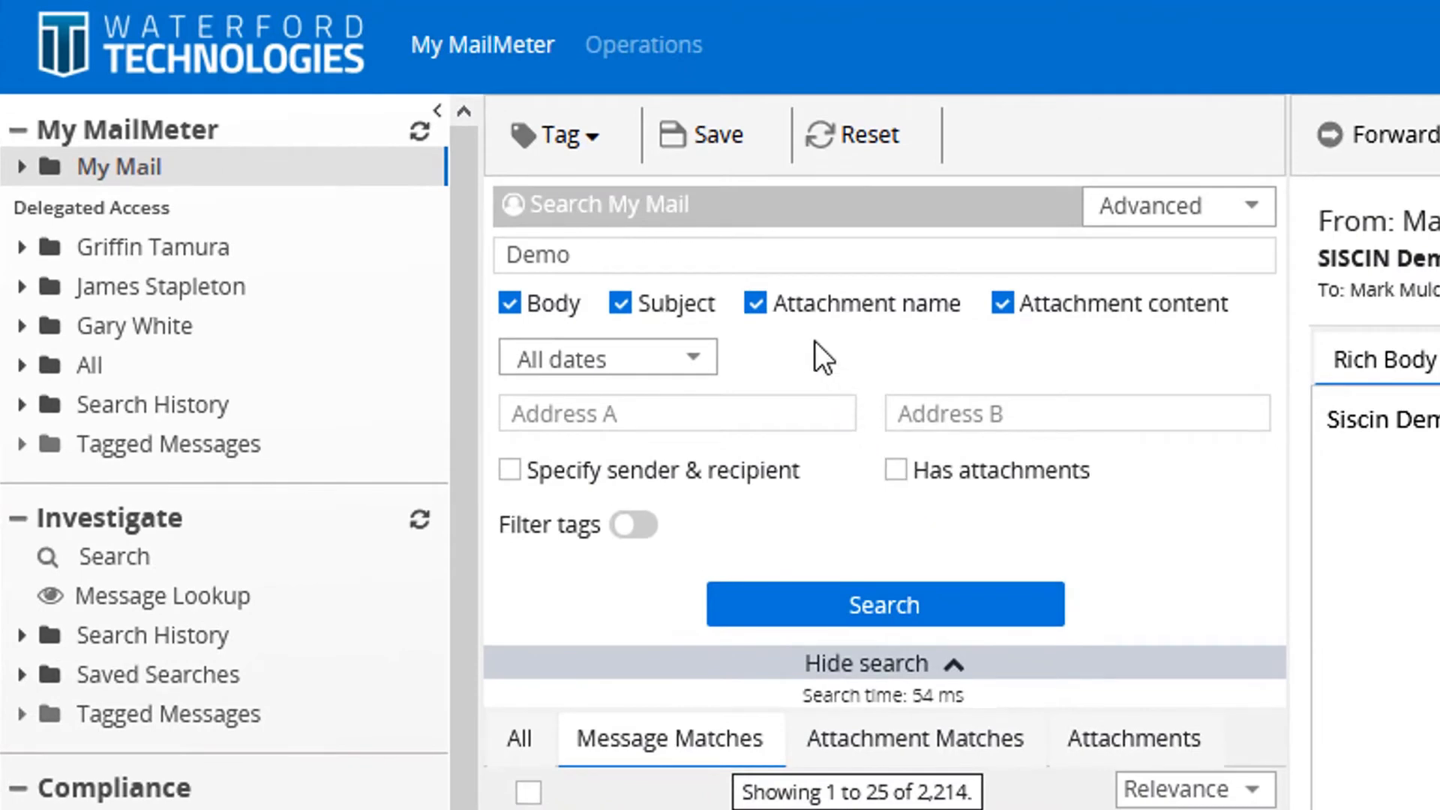
Step: Extend the query to 'Demo AND SLnet', leaving 73 matching messages
{"action": "left_click", "coordinate": [760, 255]}
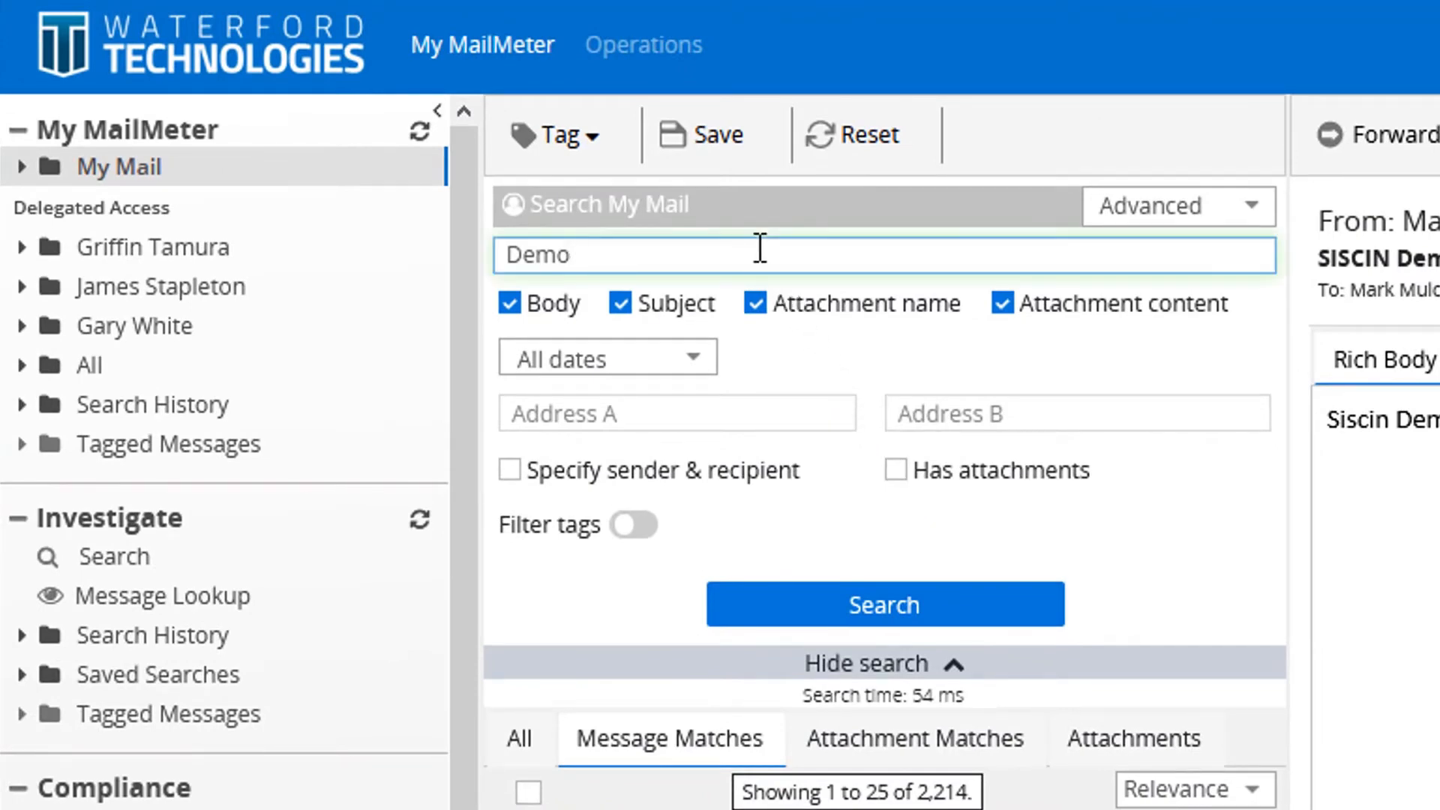
{"action": "type", "text": "AND S"}
{"action": "type", "text": "Lnet"}
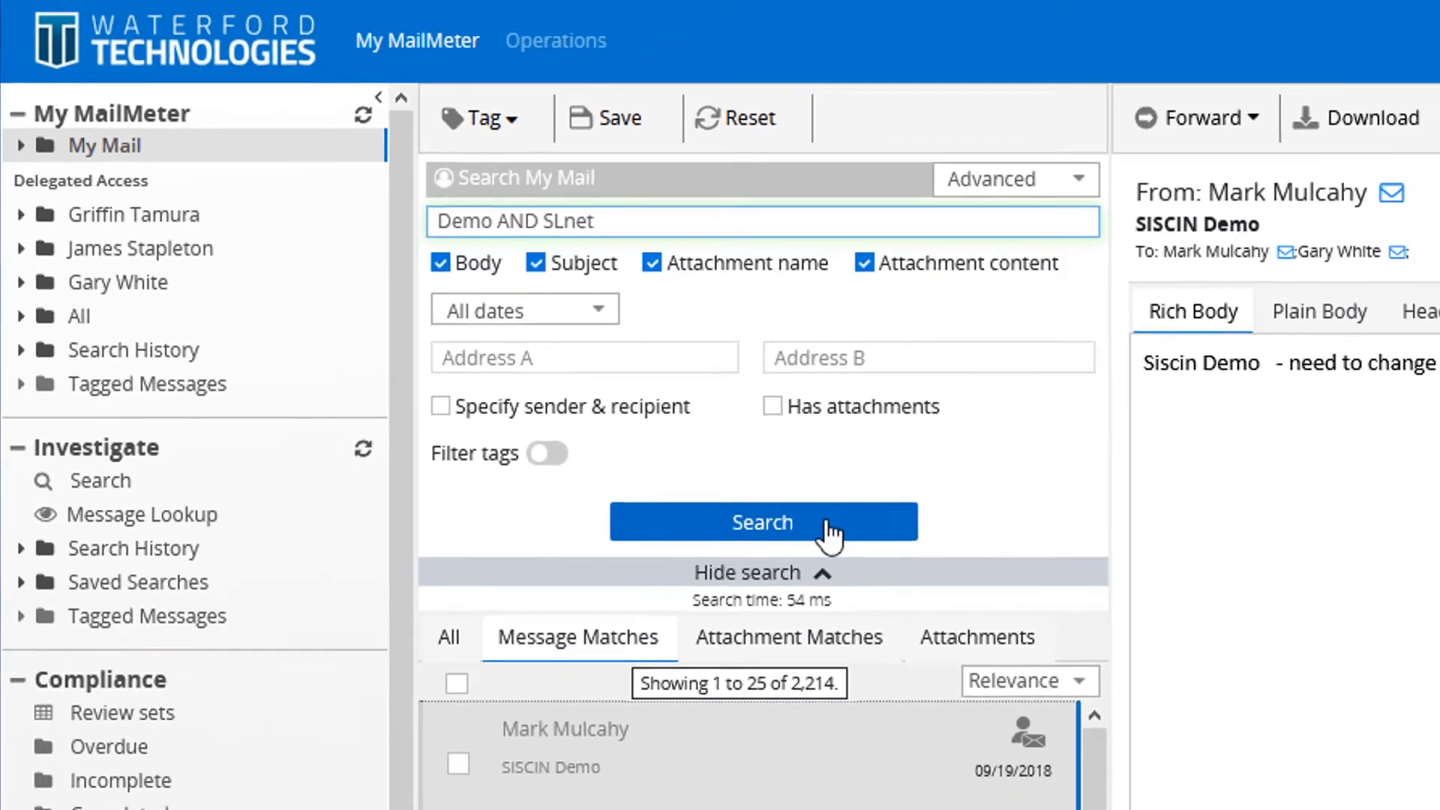
{"action": "left_click", "coordinate": [830, 529]}
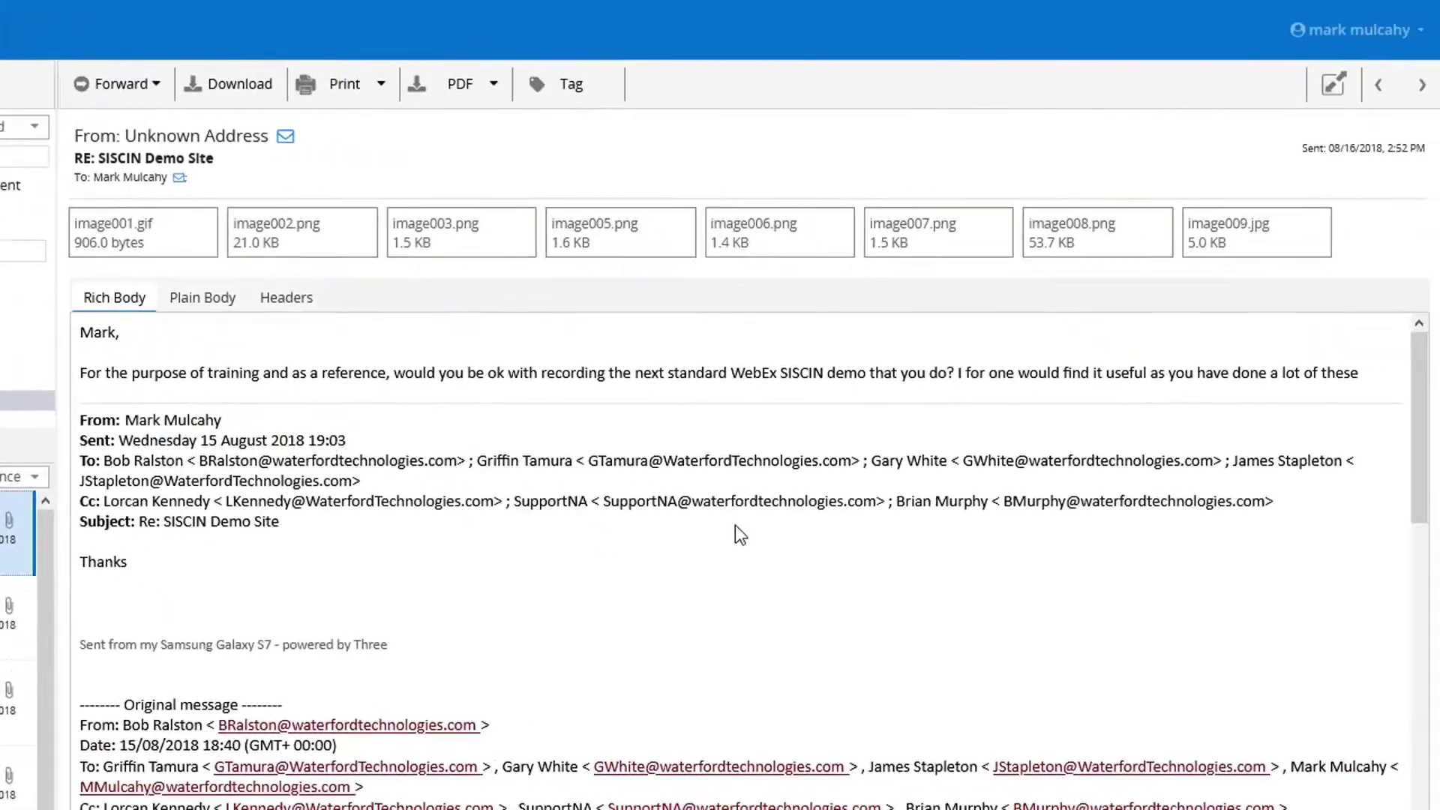
{"action": "scroll", "coordinate": [735, 525], "scroll_direction": "down", "scroll_amount": 3}
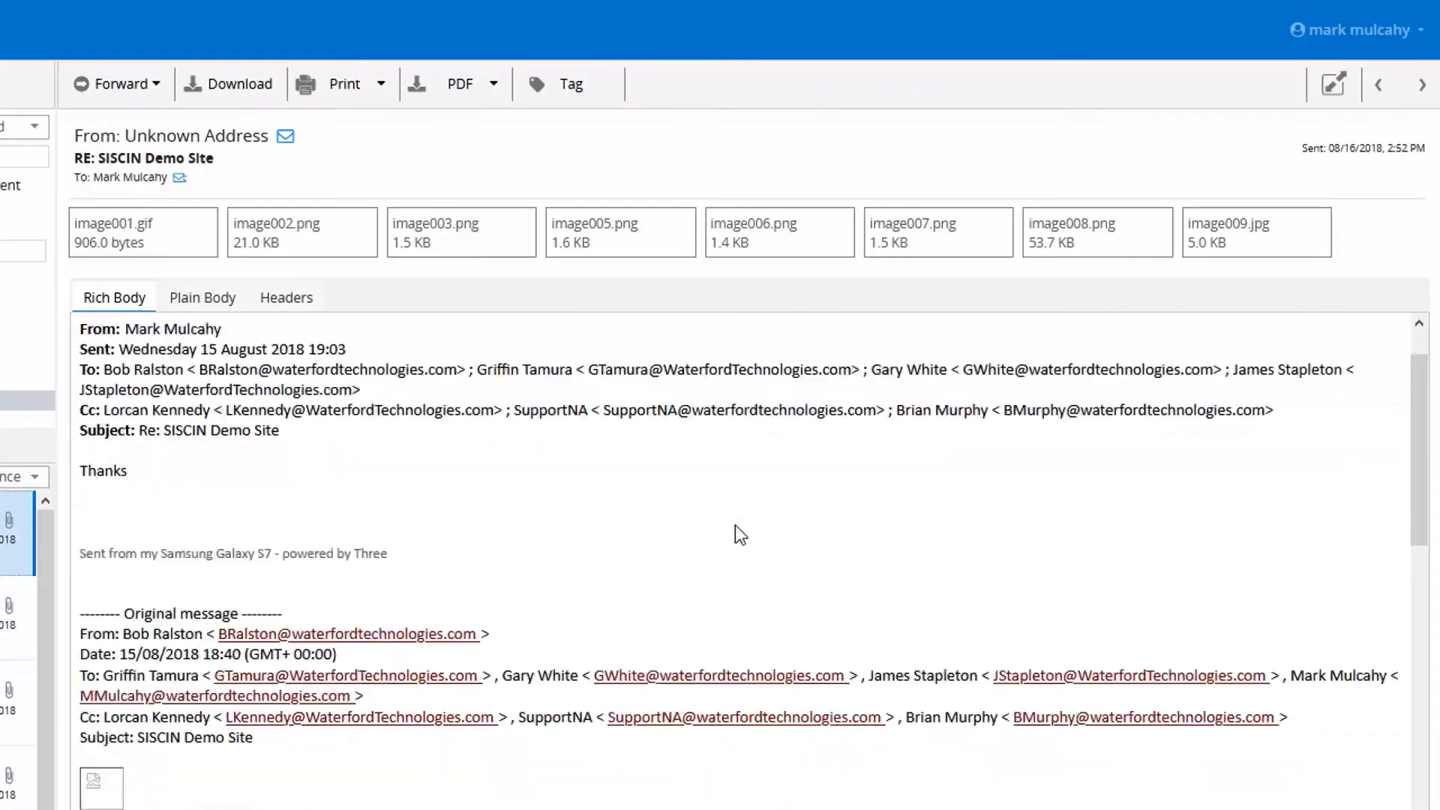
{"action": "scroll", "coordinate": [734, 526], "scroll_direction": "down", "scroll_amount": 5}
{"action": "scroll", "coordinate": [734, 525], "scroll_direction": "down", "scroll_amount": 3}
{"action": "scroll", "coordinate": [734, 526], "scroll_direction": "up", "scroll_amount": 3}
{"action": "scroll", "coordinate": [734, 525], "scroll_direction": "up", "scroll_amount": 5}
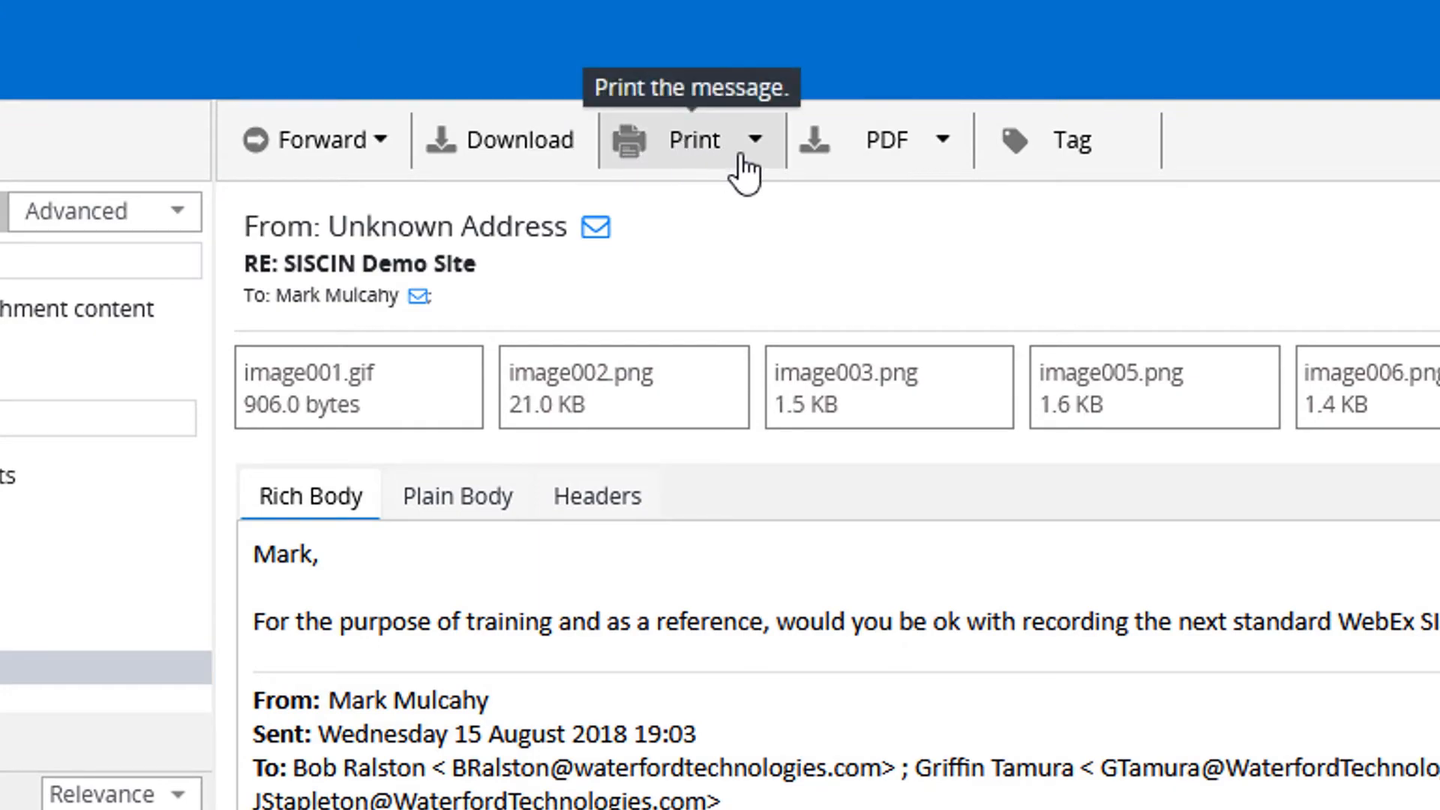
{"action": "left_click", "coordinate": [1046, 144]}
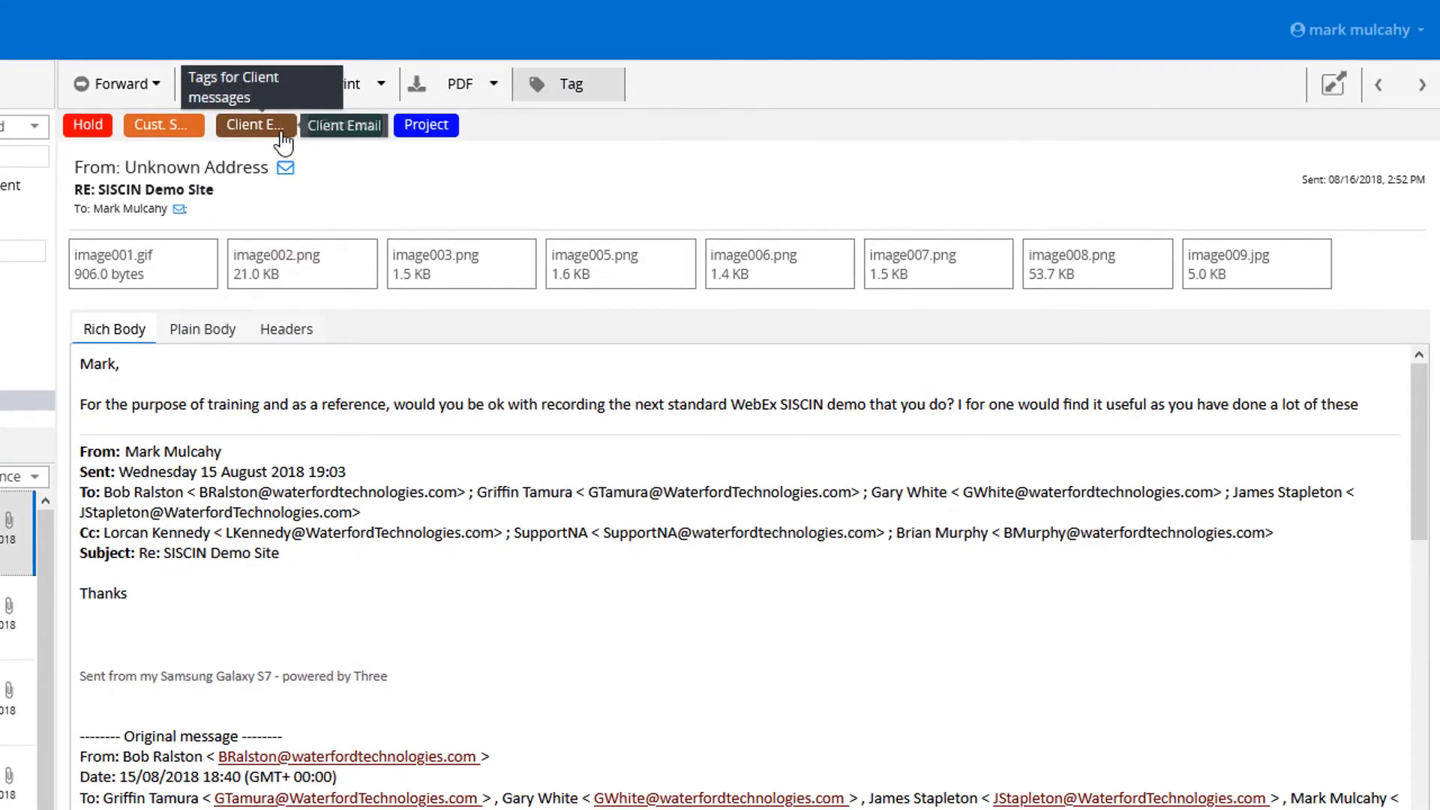
Step: Label the 'RE: SISCIN Demo Site' message with the Client Email tag
{"action": "left_click", "coordinate": [253, 124]}
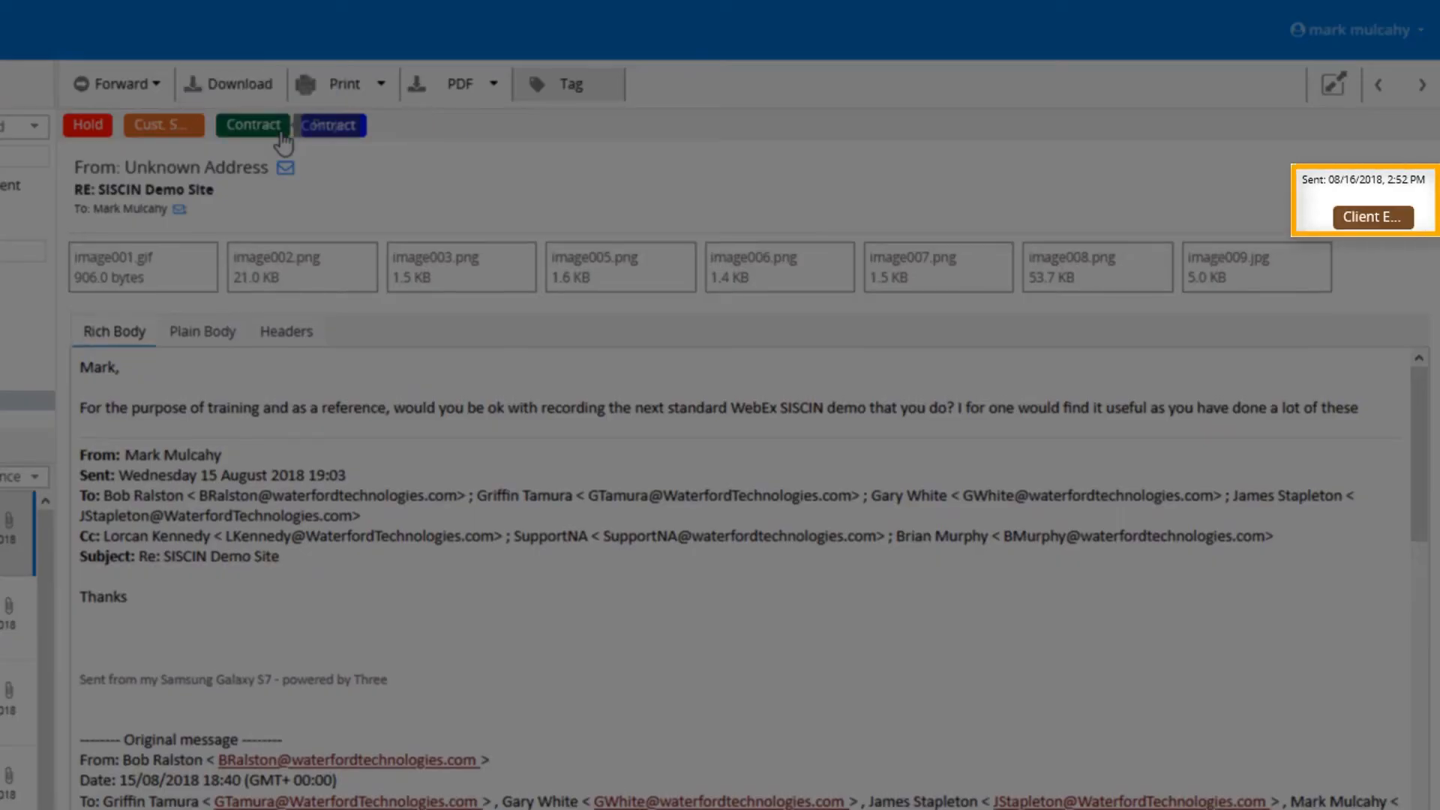